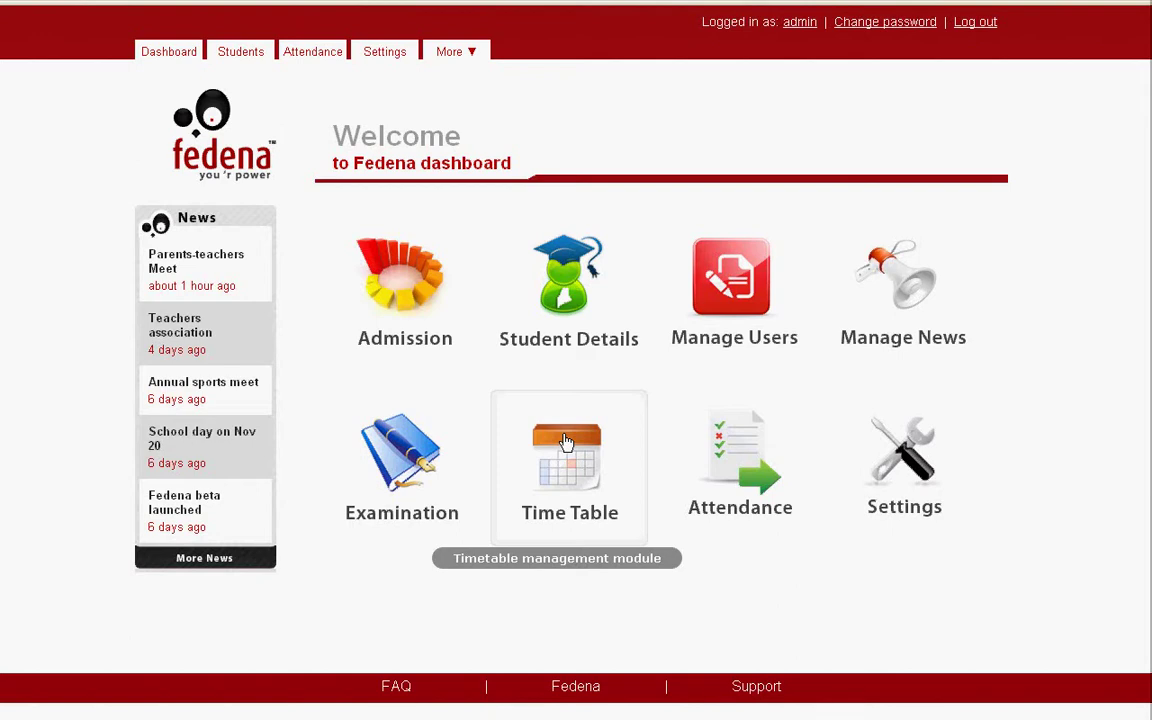
- Open the class timings page of the timetable module and bring up its list of periods
left_click(566, 442)
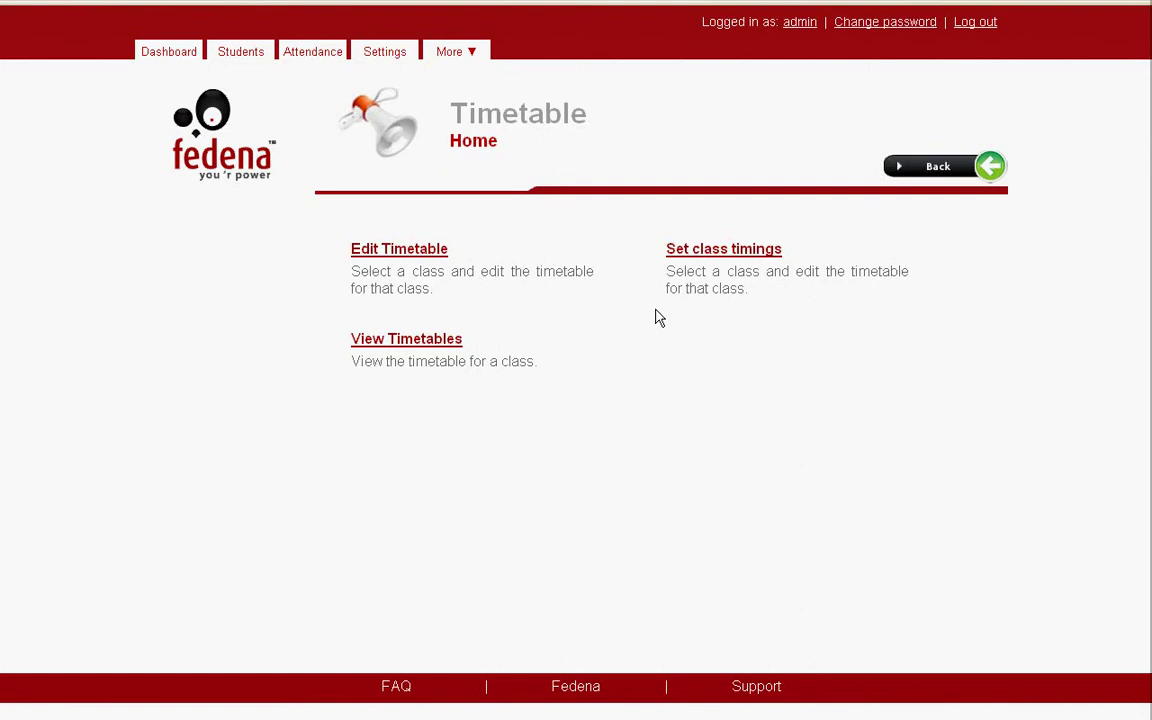
left_click(725, 258)
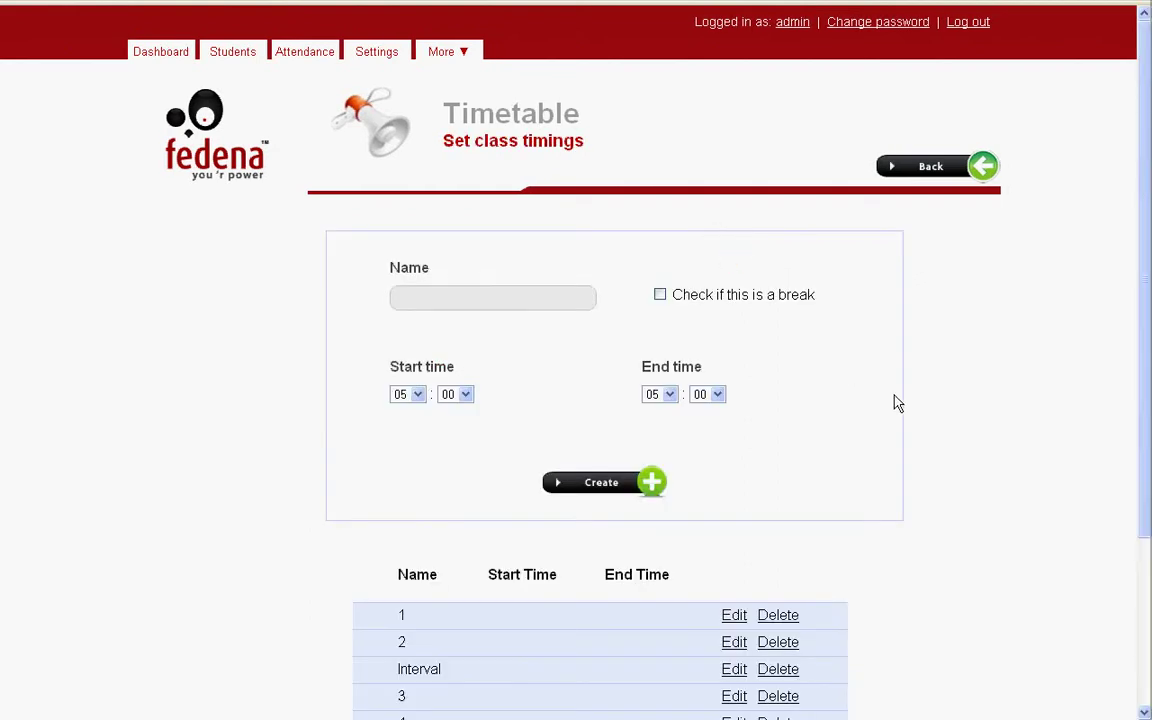
left_click(1144, 648)
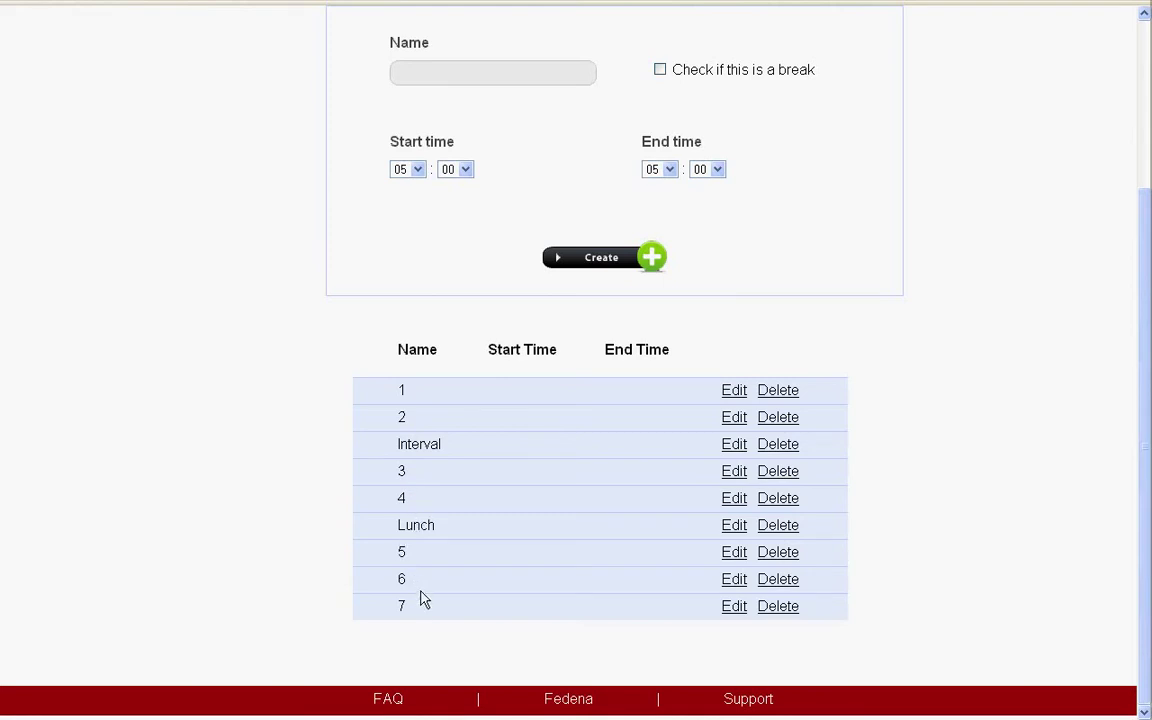
- Set period 1 to start at 09:00 and end at 10:00, and save the updated timing
mouse_move(1060, 2)
left_click(733, 391)
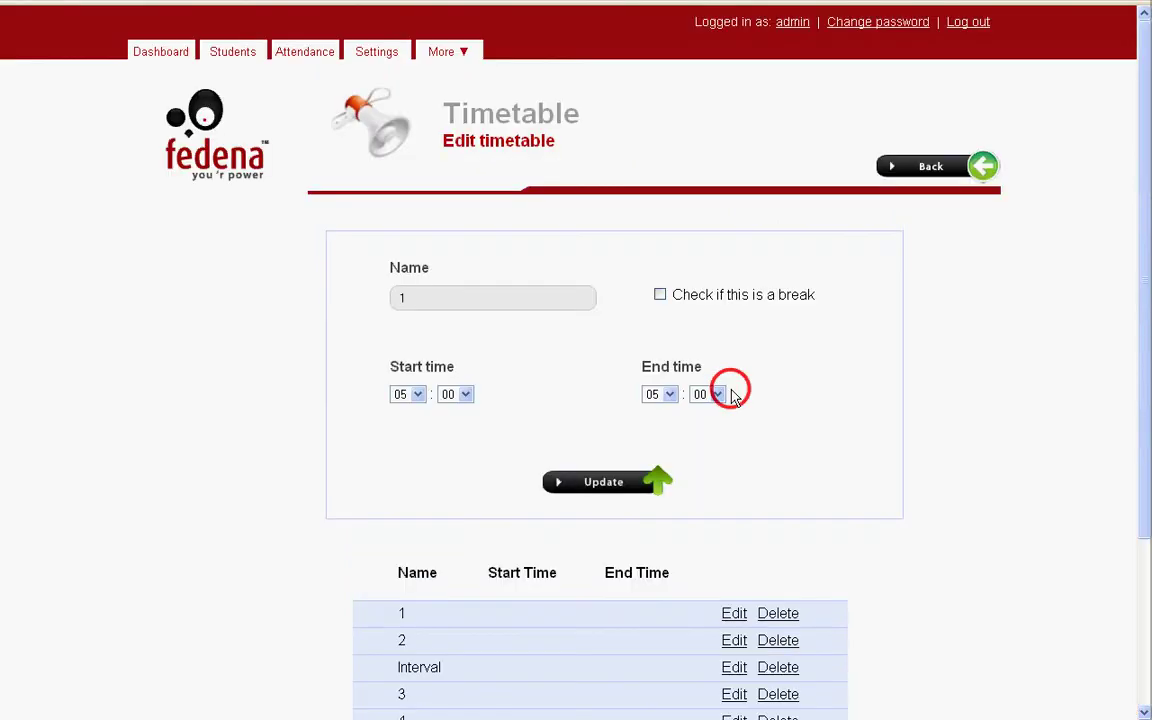
left_click(417, 394)
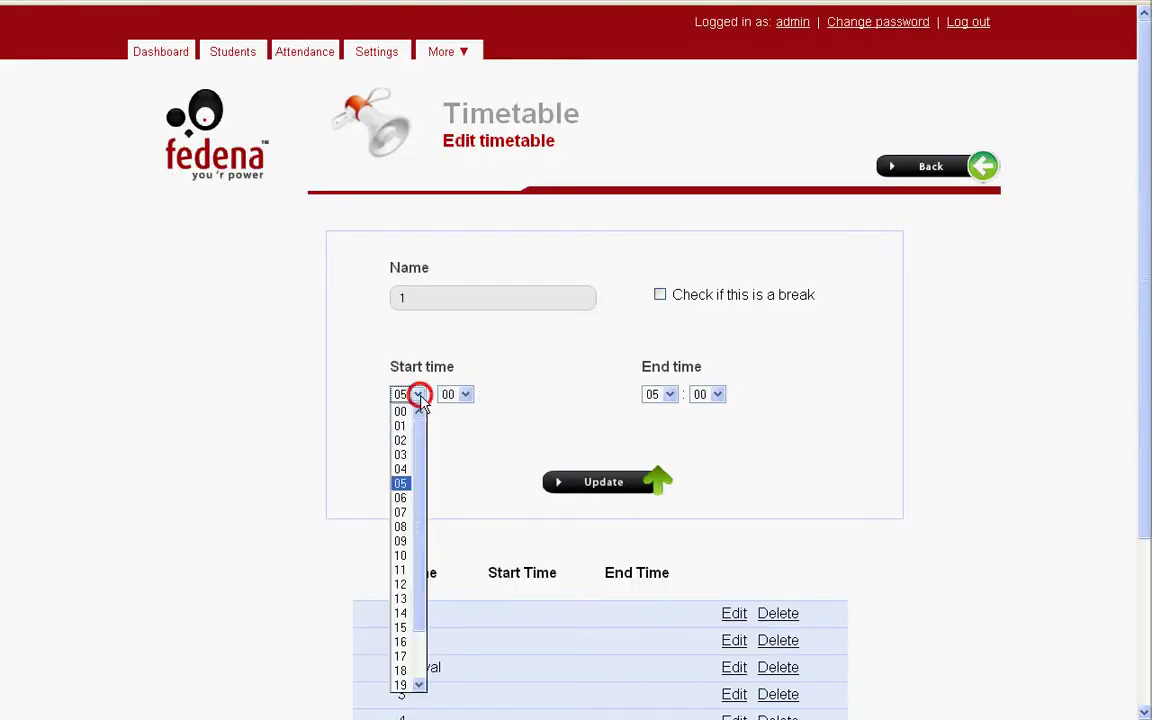
left_click(401, 540)
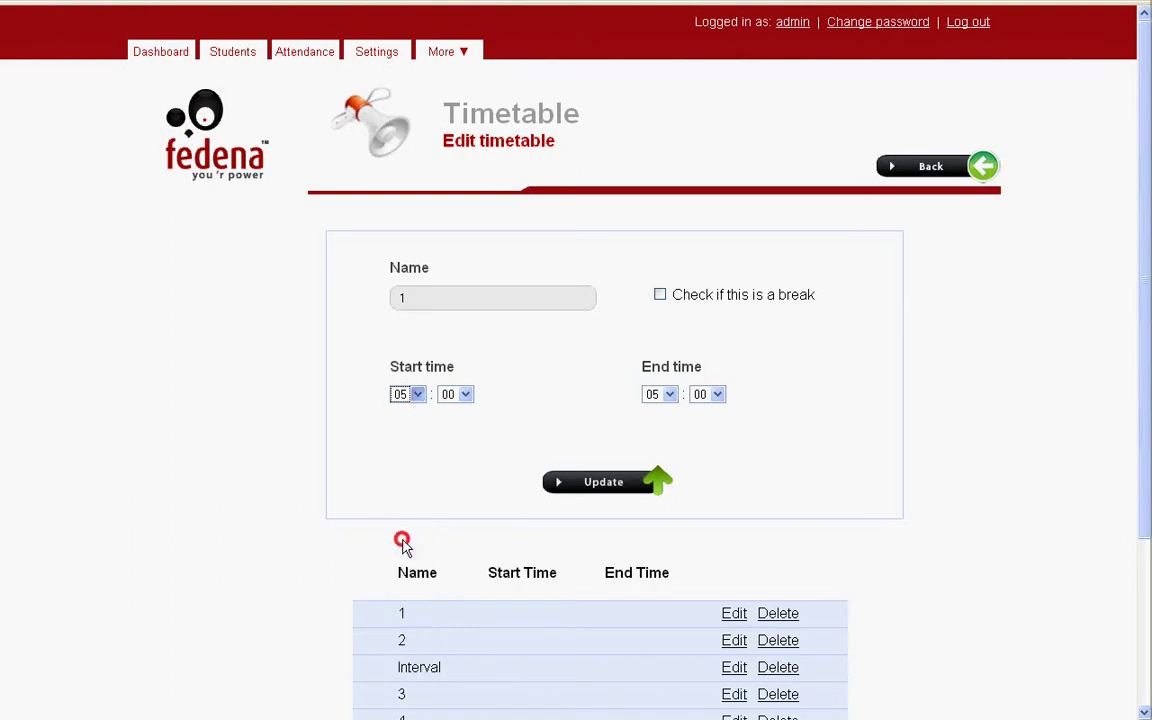
left_click(668, 396)
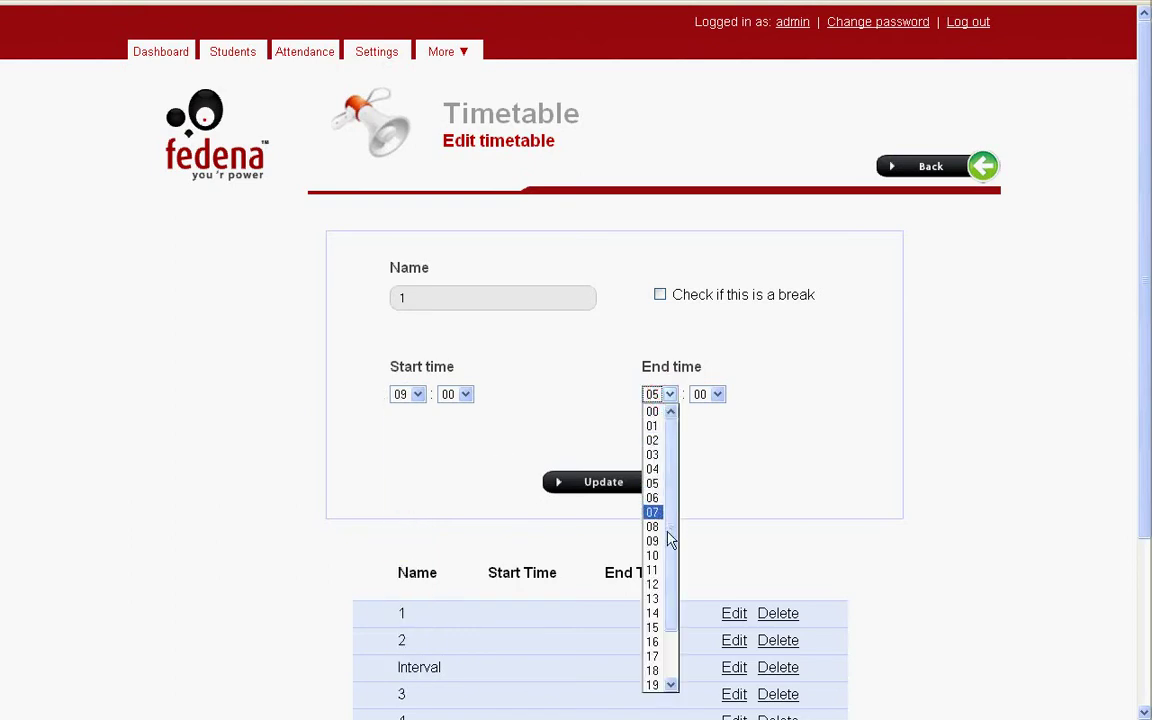
left_click(658, 555)
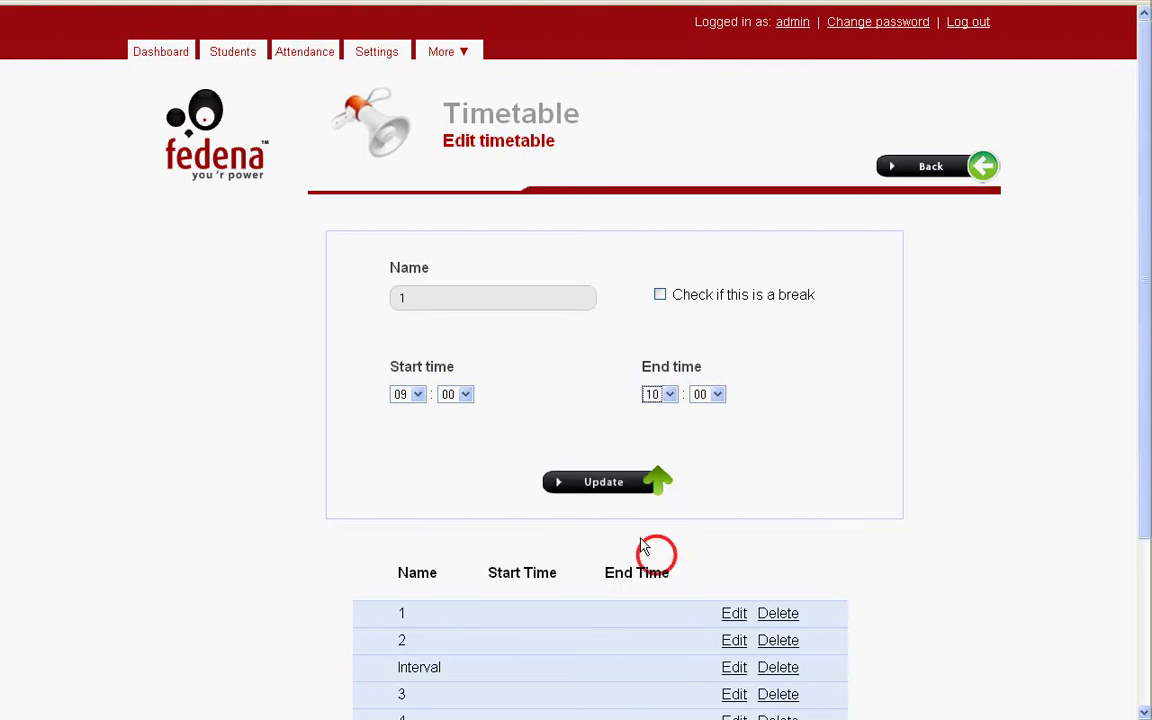
left_click(600, 485)
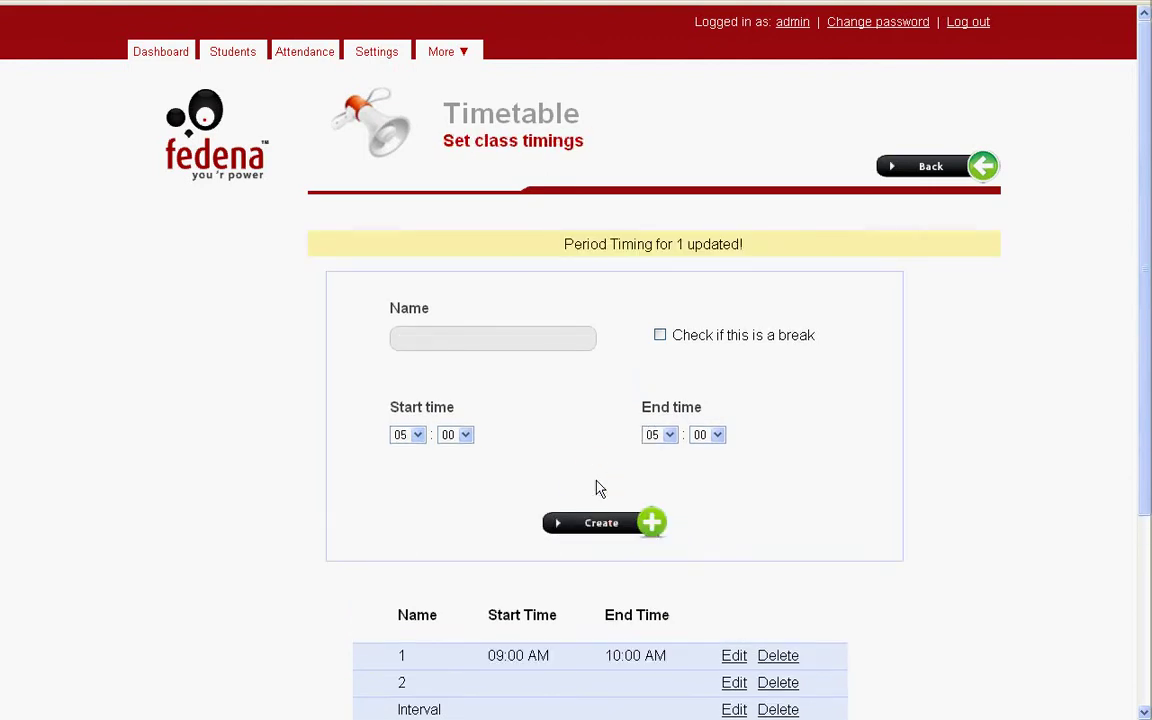
- Review the full list of periods and breaks with their start and end times
left_click(1145, 713)
left_click(1145, 713)
left_click(1145, 713)
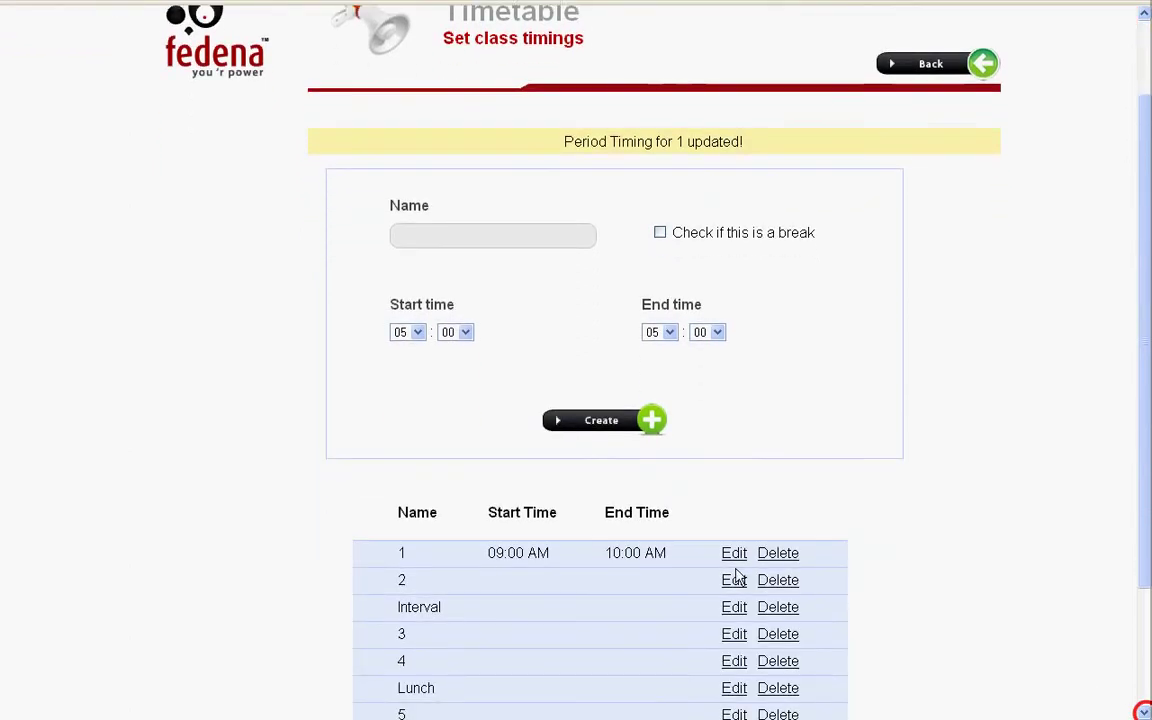
double_click(524, 553)
left_click(524, 553)
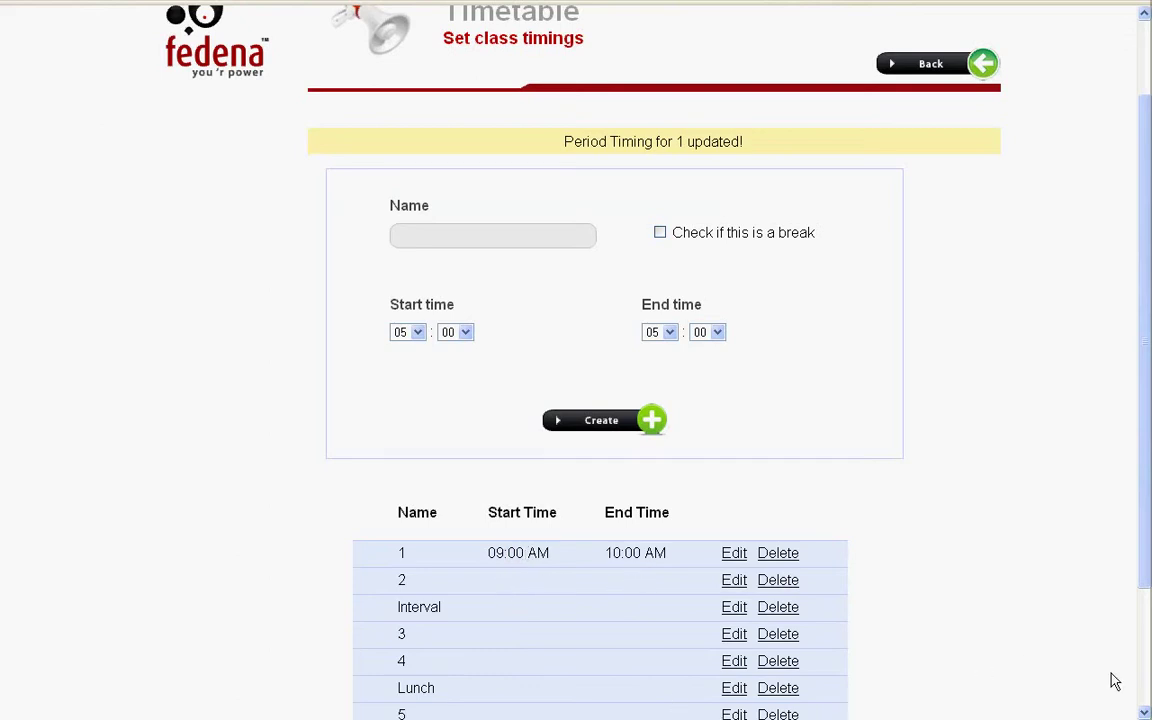
left_click(1143, 712)
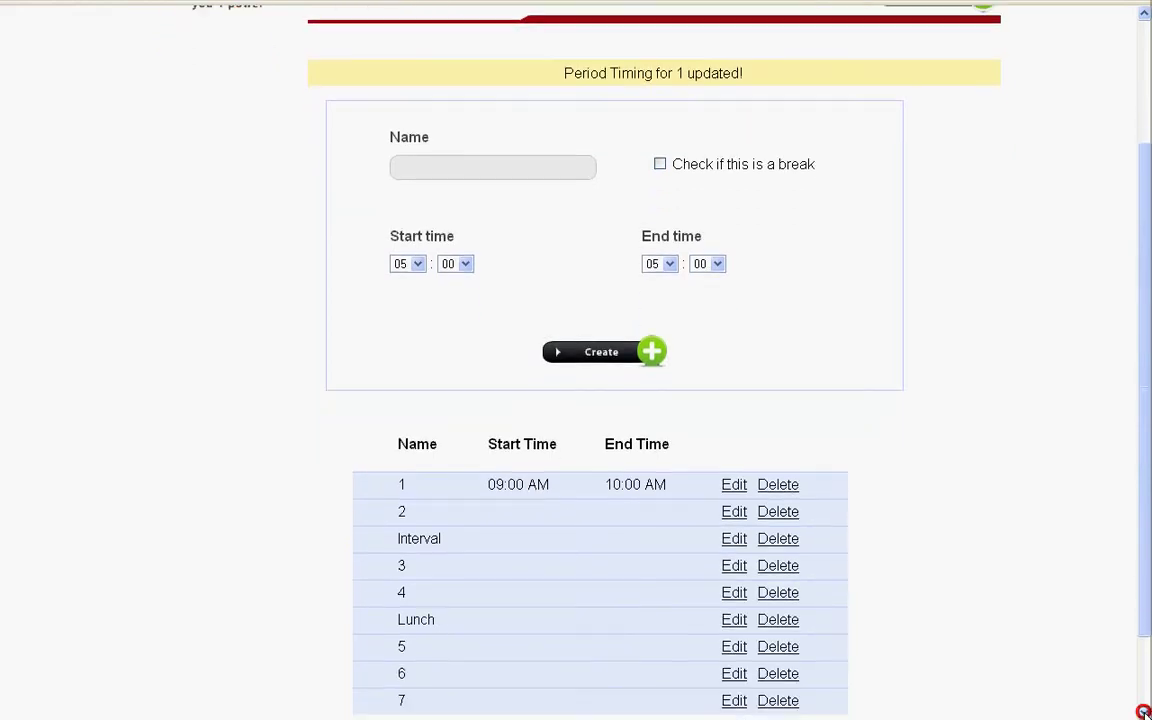
left_click(1143, 712)
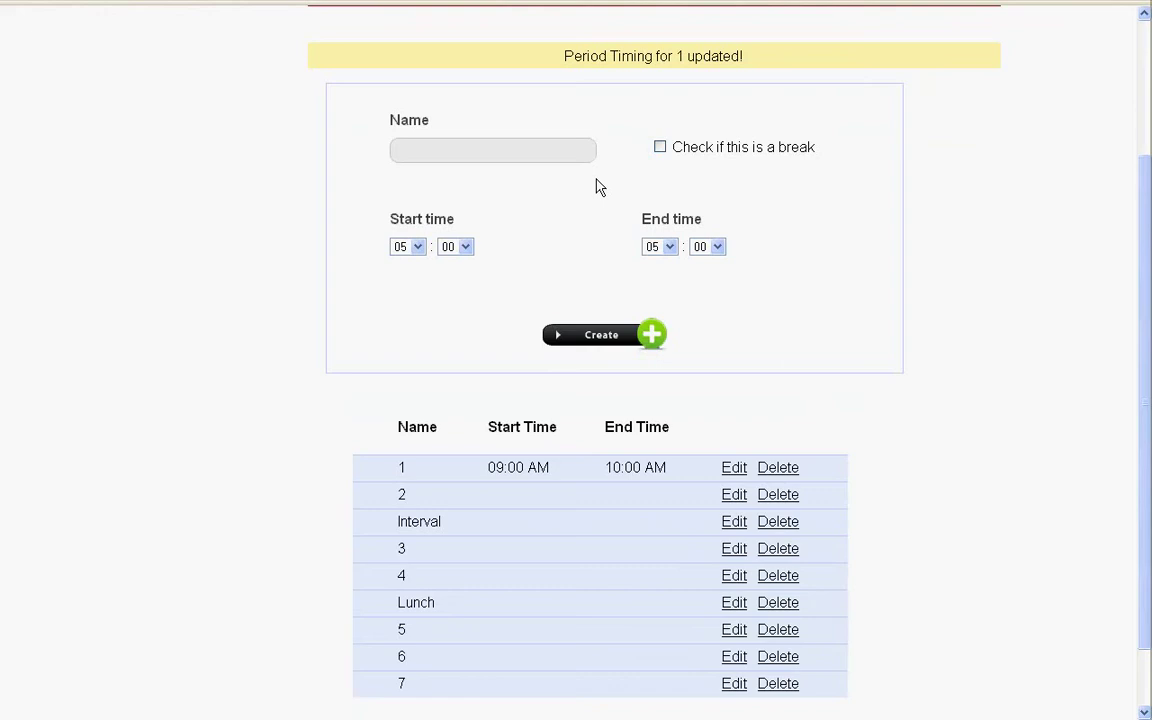
left_click(537, 151)
type("8")
left_click(442, 145)
key("BackSpace")
- Leave the class timings page and open the timetable of class 1 A for editing
scroll(1148, 30, "up", 4)
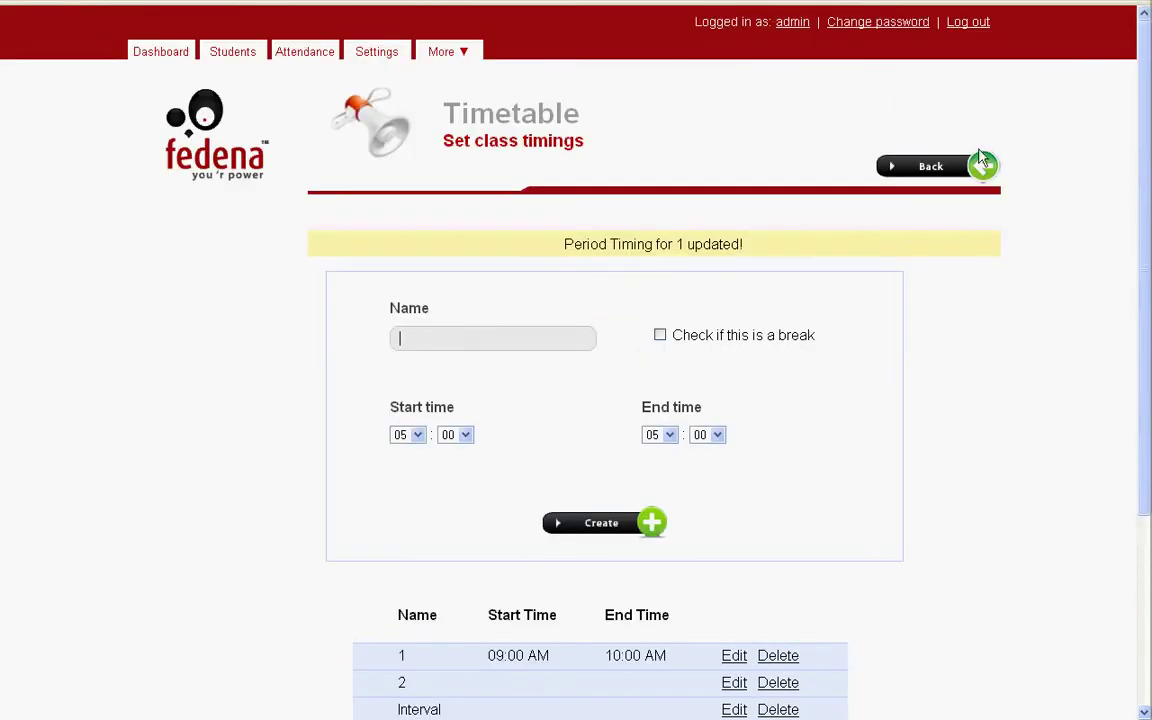
left_click(953, 180)
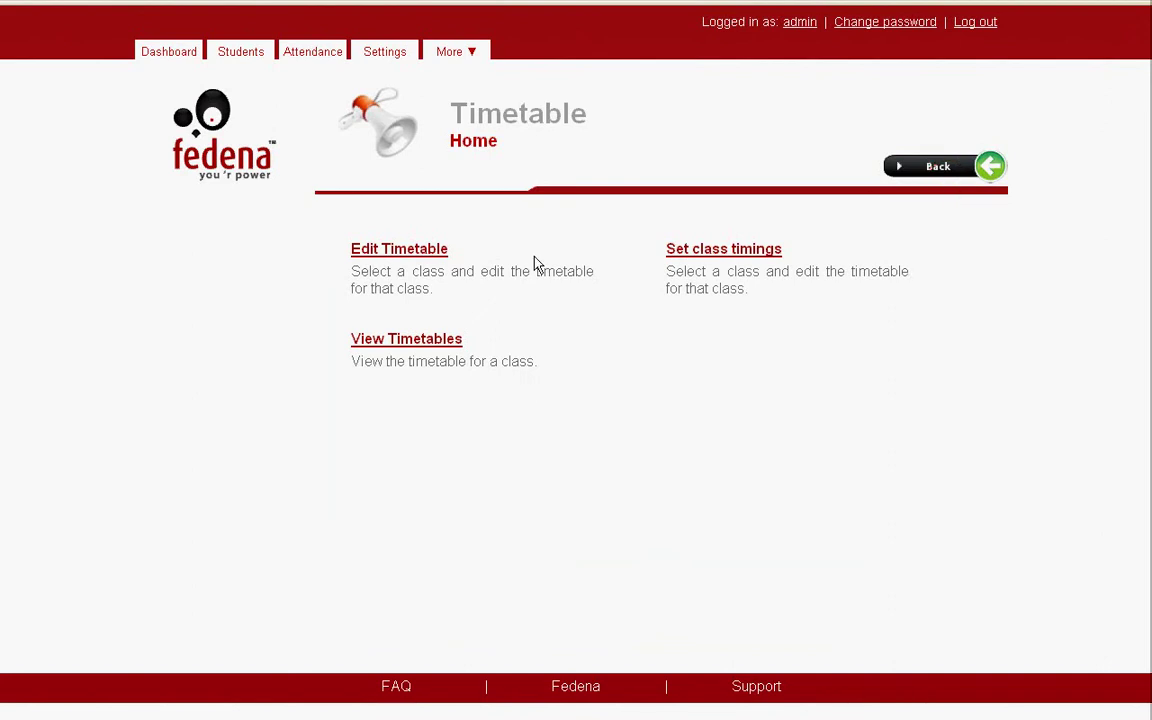
left_click(386, 248)
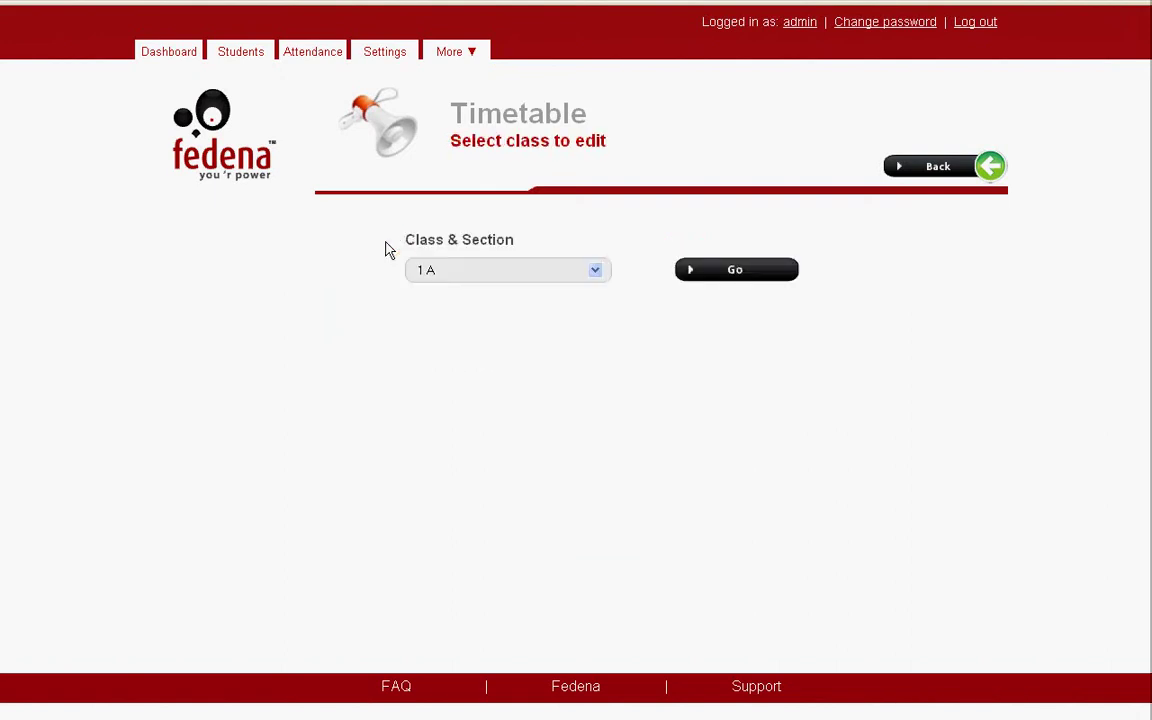
left_click(561, 276)
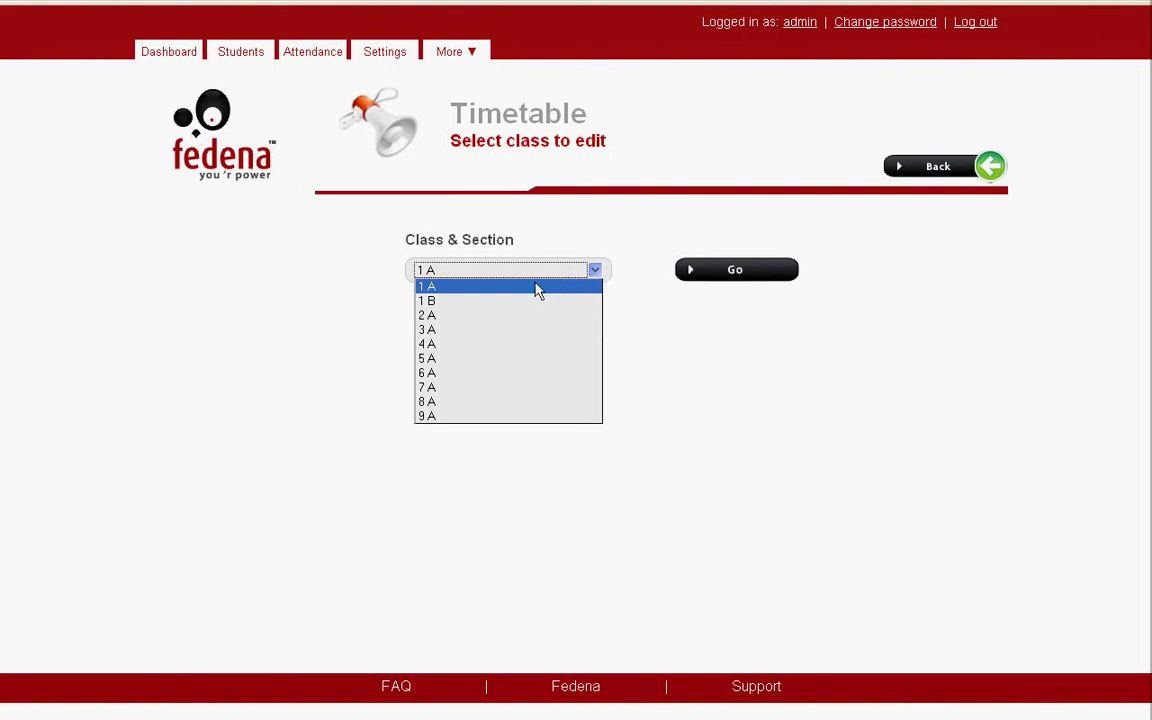
left_click(535, 287)
left_click(727, 274)
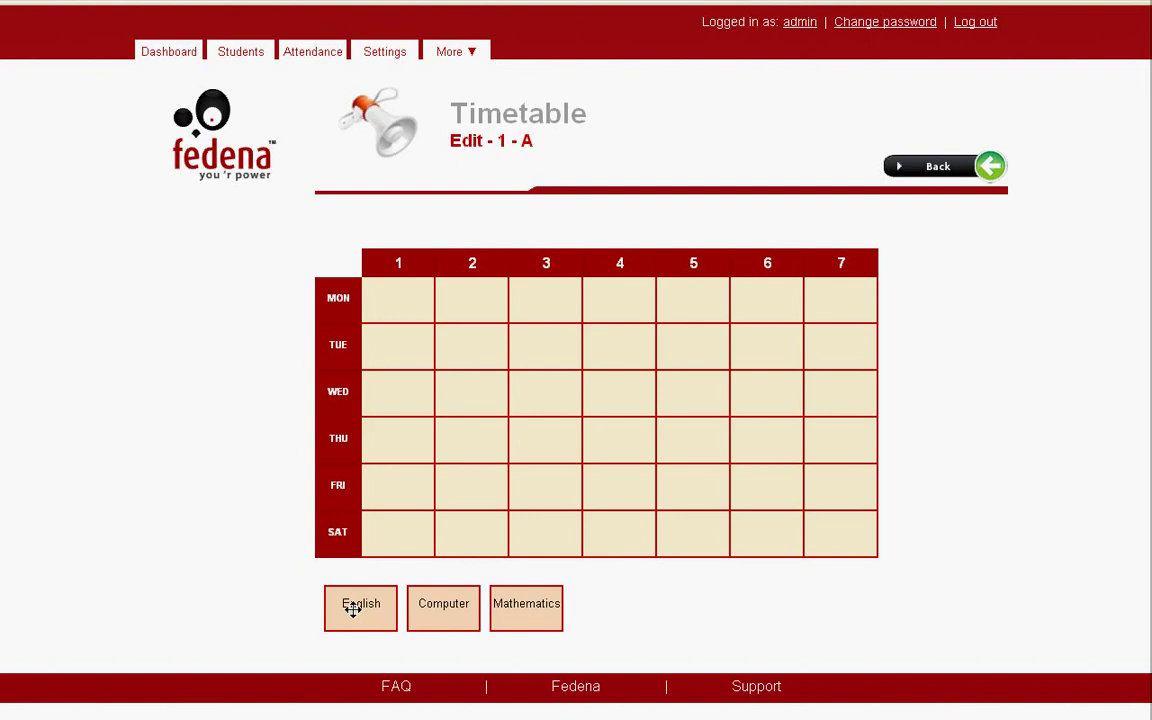
- Assign English to period 1 on Monday, Wednesday and Friday, period 4 on Thursday and period 3 on Saturday
left_click_drag(352, 609, 391, 298)
left_click(387, 399)
left_click(386, 483)
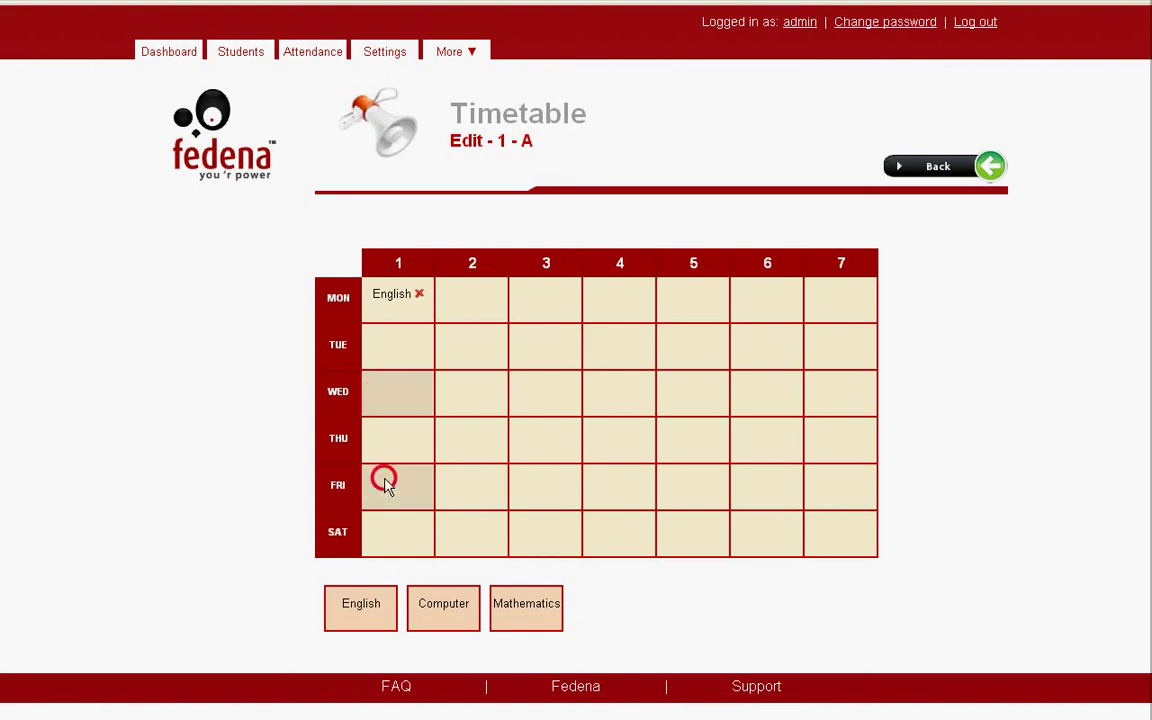
left_click(530, 537)
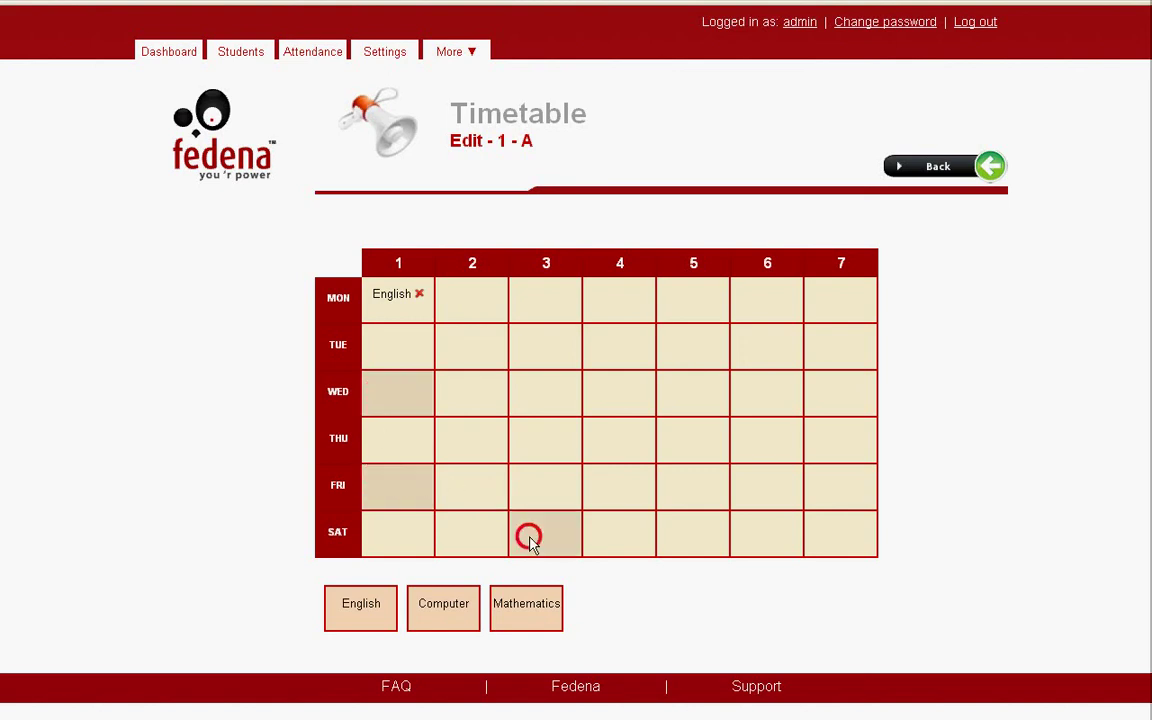
left_click(599, 443)
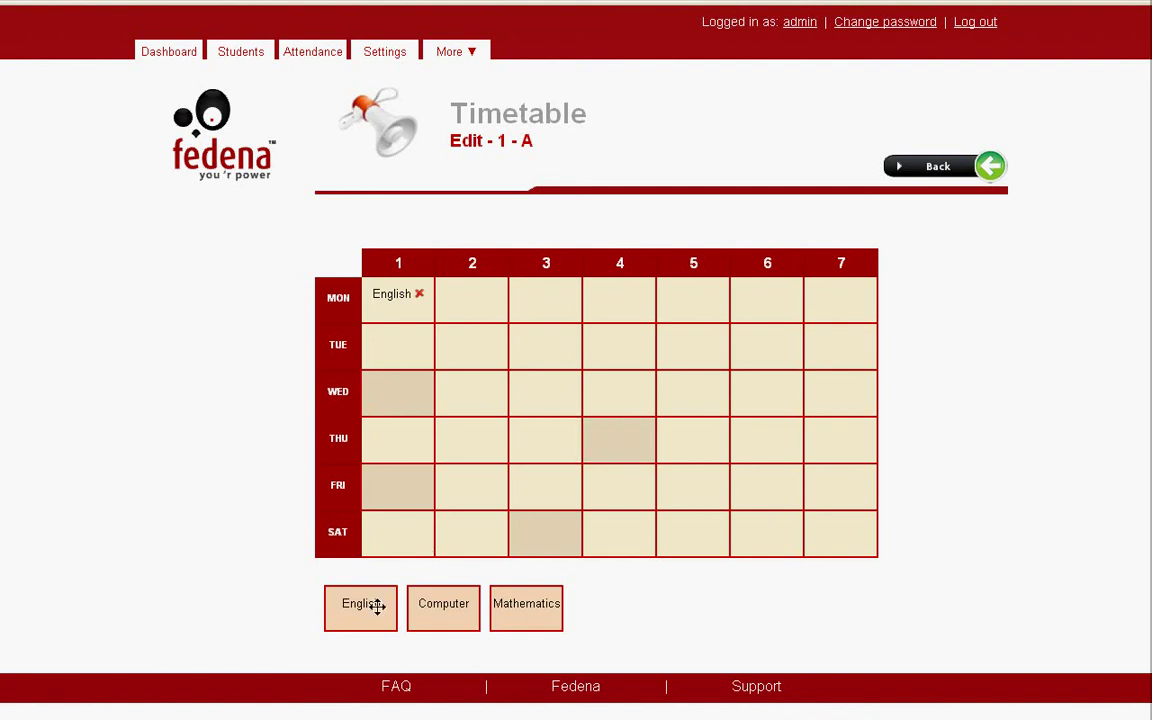
left_click_drag(375, 607, 410, 390)
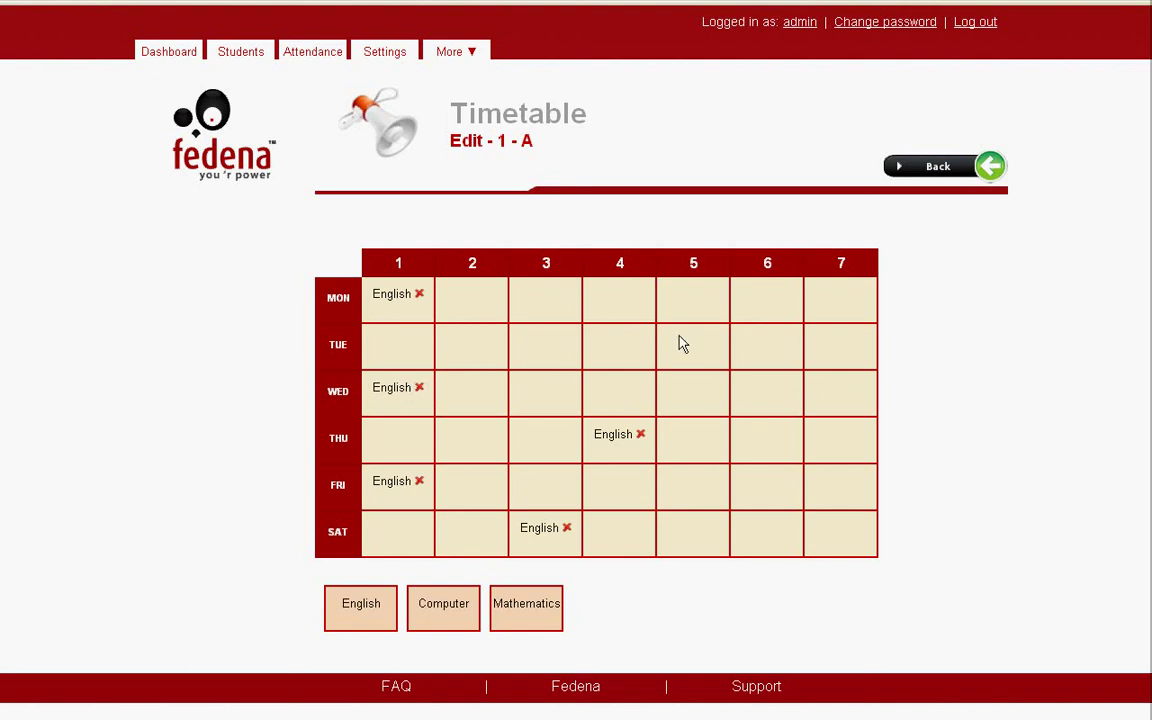
- View the timetable of class 1 A, and return to the timetable home page
left_click(938, 172)
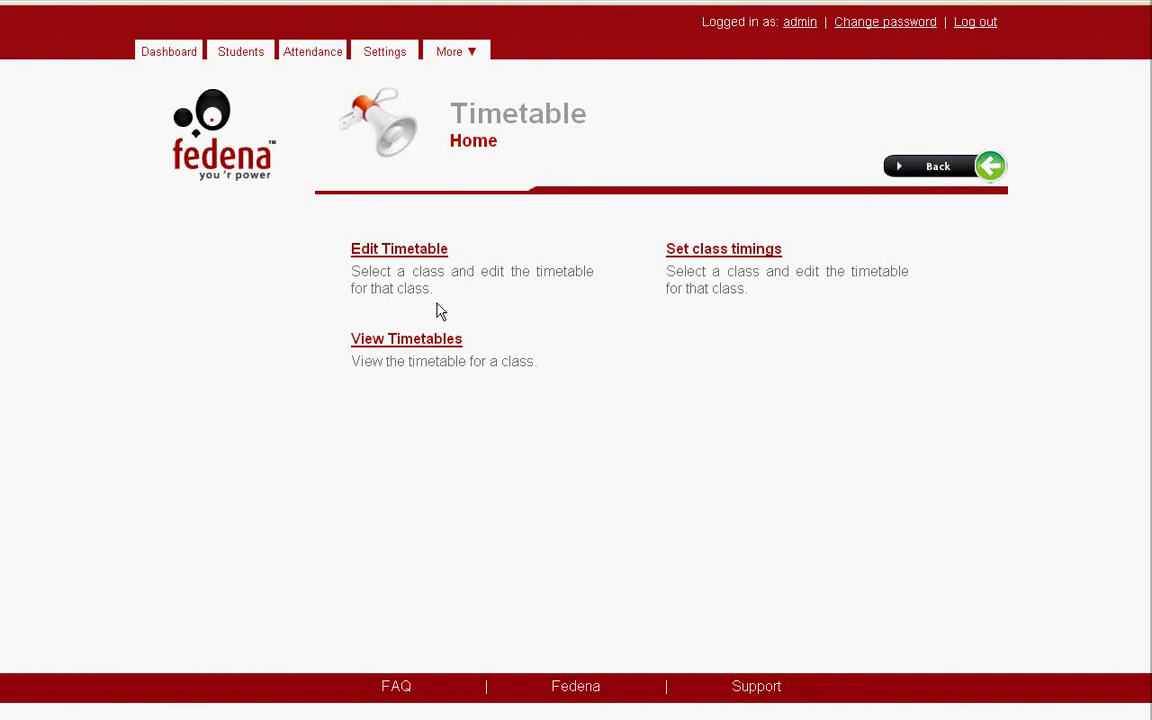
left_click(392, 341)
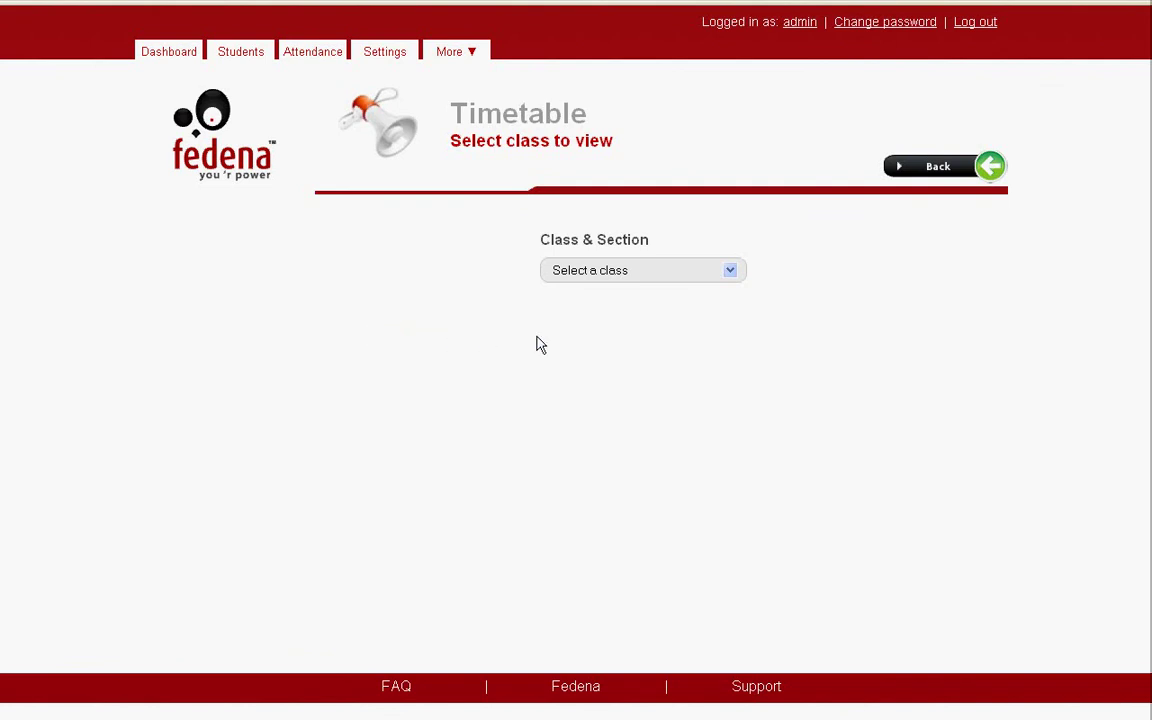
left_click(658, 276)
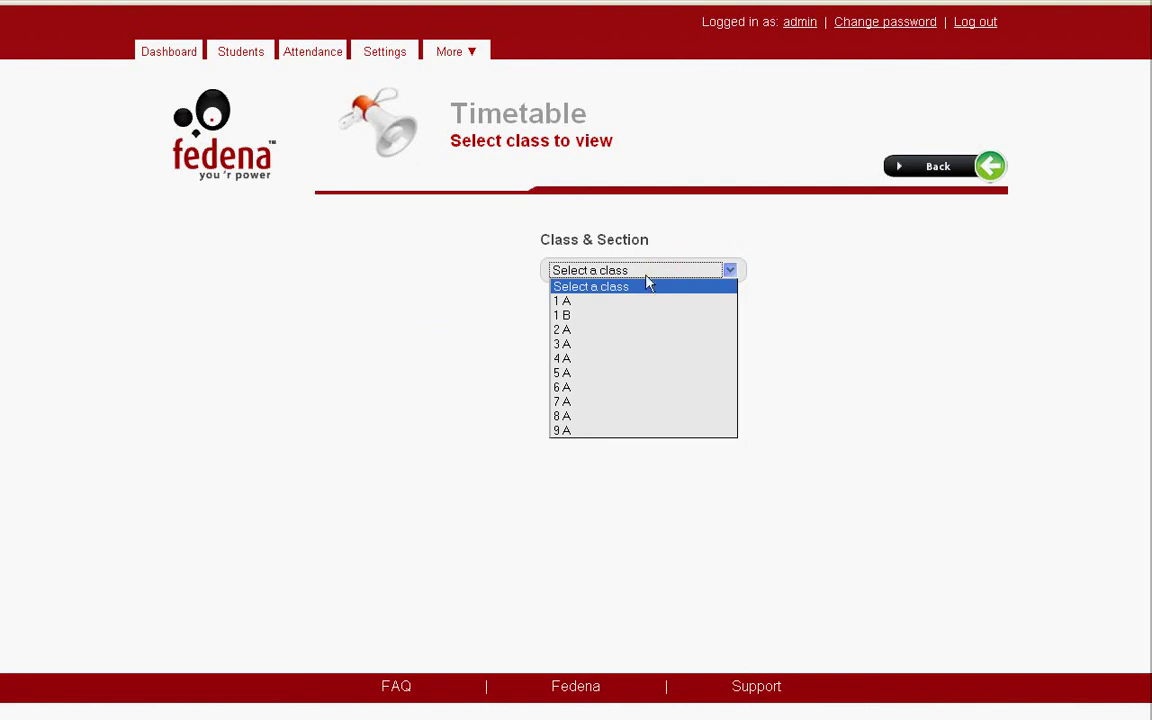
left_click(624, 302)
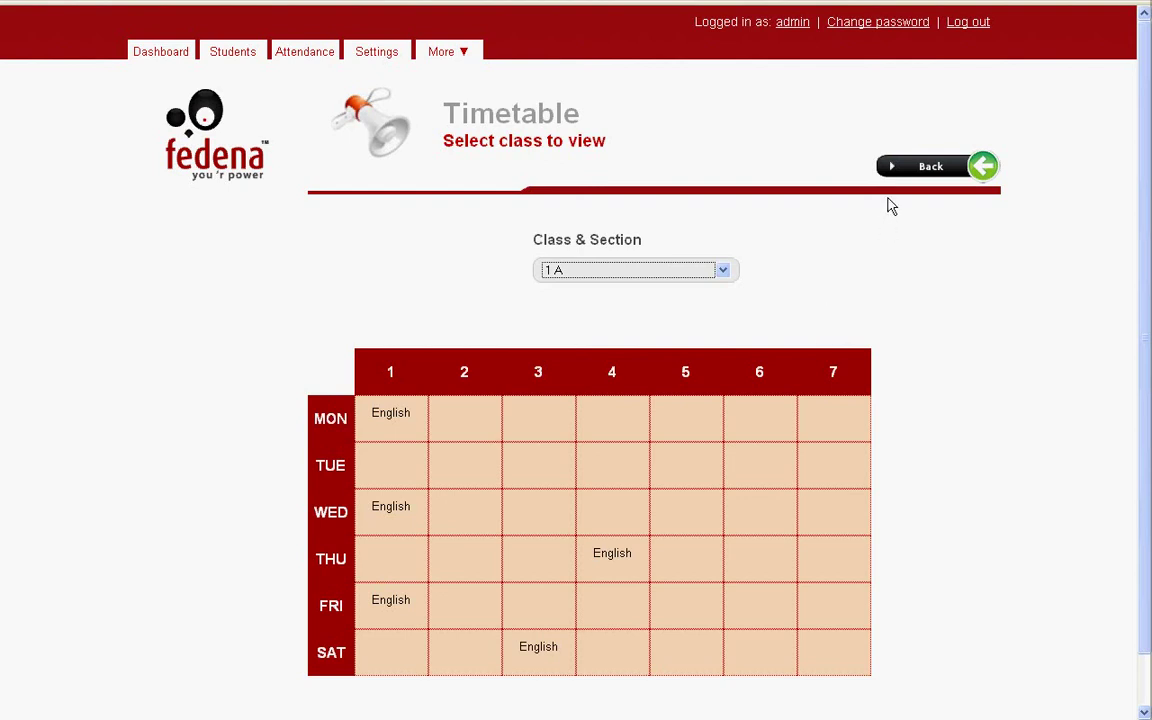
left_click(927, 169)
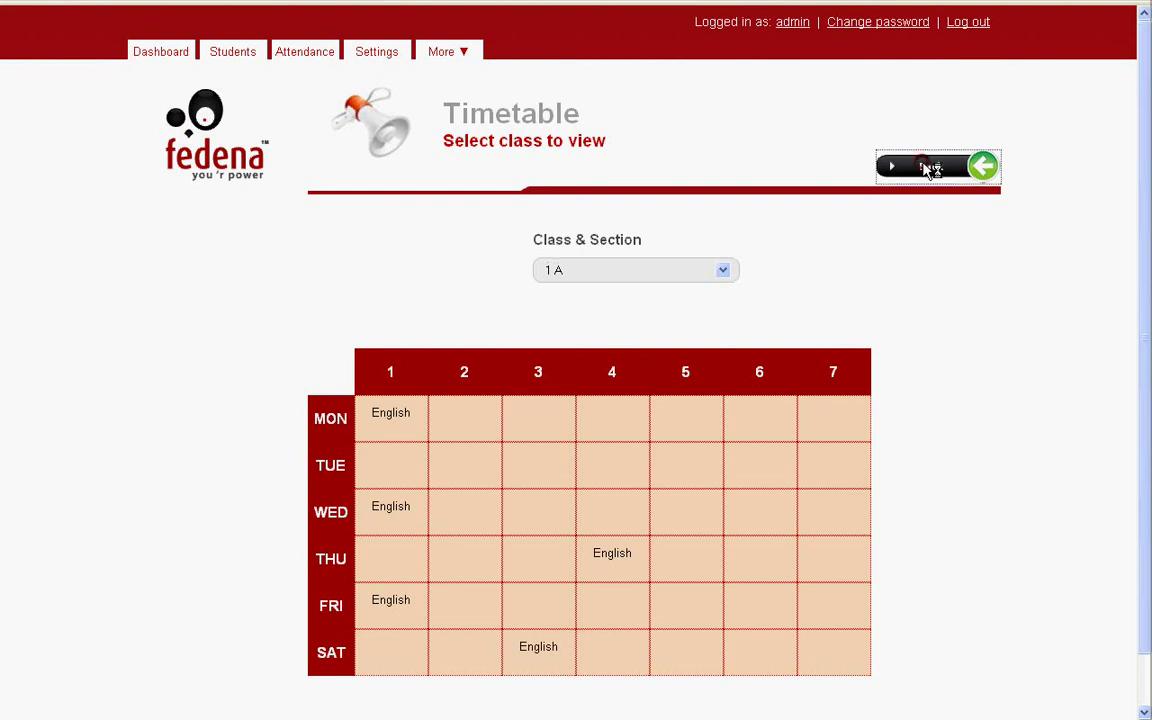
left_click(927, 169)
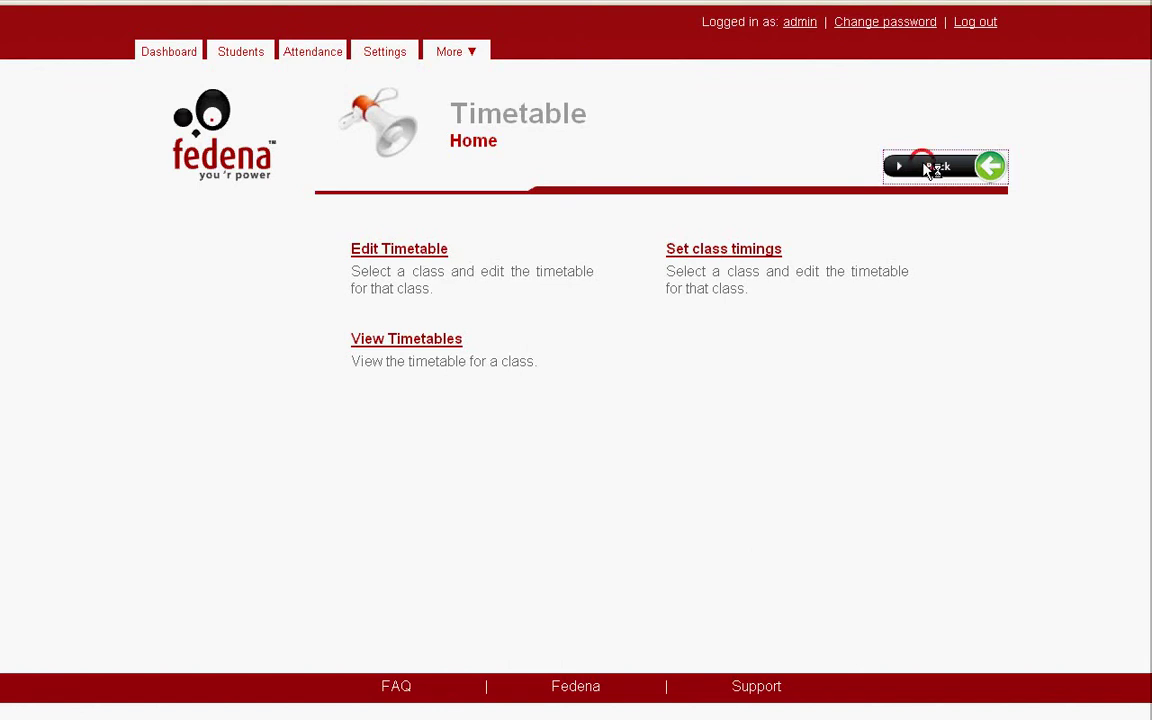